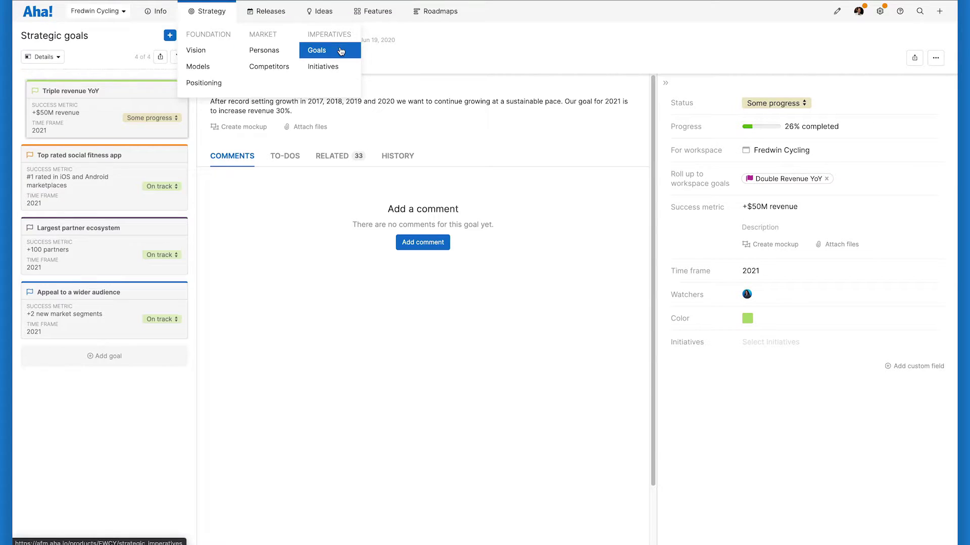
# Open the Strategic goals page for the Fredwin Cycling workspace.
pyautogui.click(341, 51)
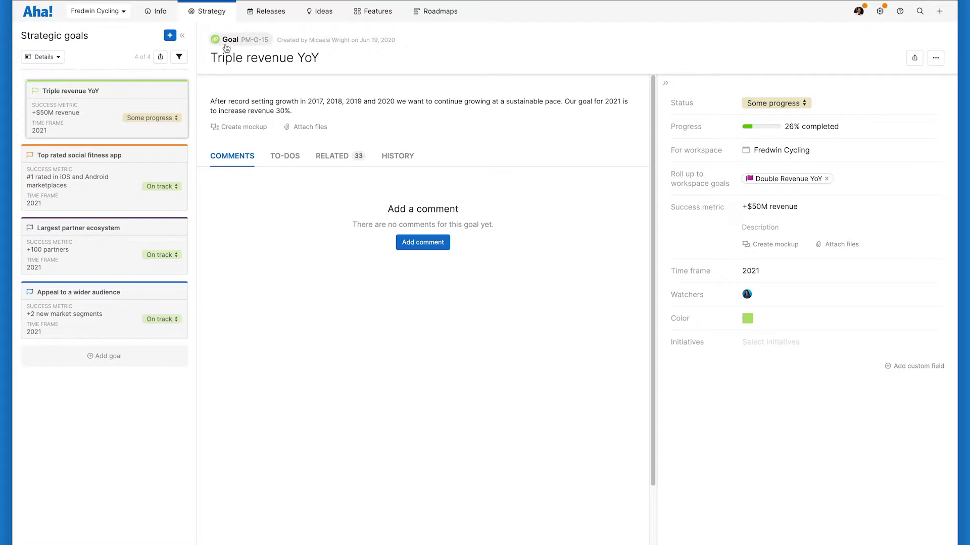
# Check the workspace list and close it without switching workspaces.
pyautogui.click(112, 13)
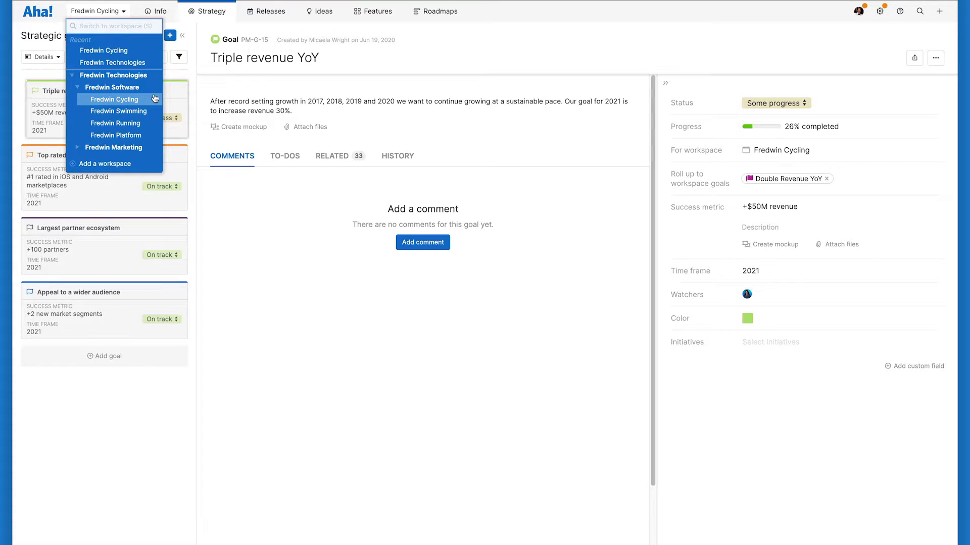
pyautogui.click(192, 68)
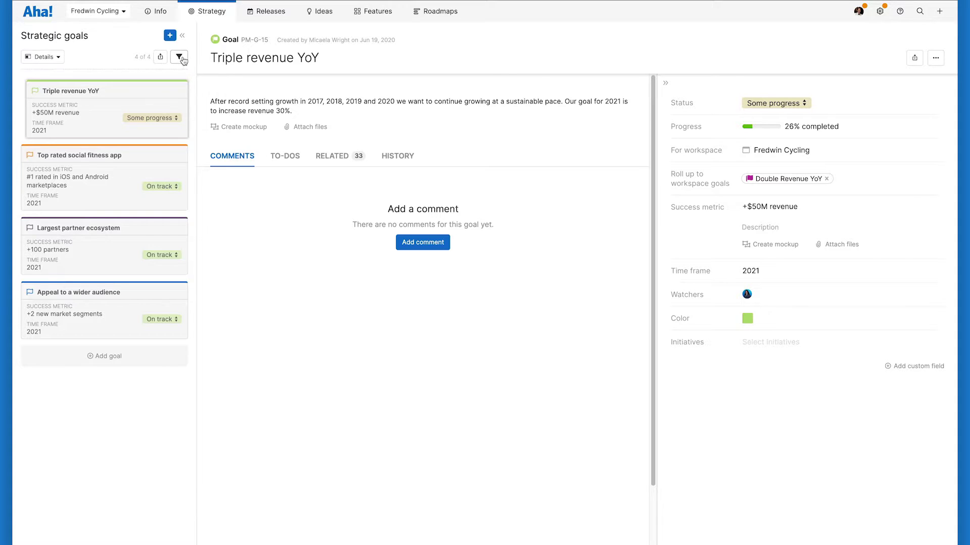
# Enter goal name 'International expansion', success metric '+5 new global markets' and a pasted description.
pyautogui.click(170, 36)
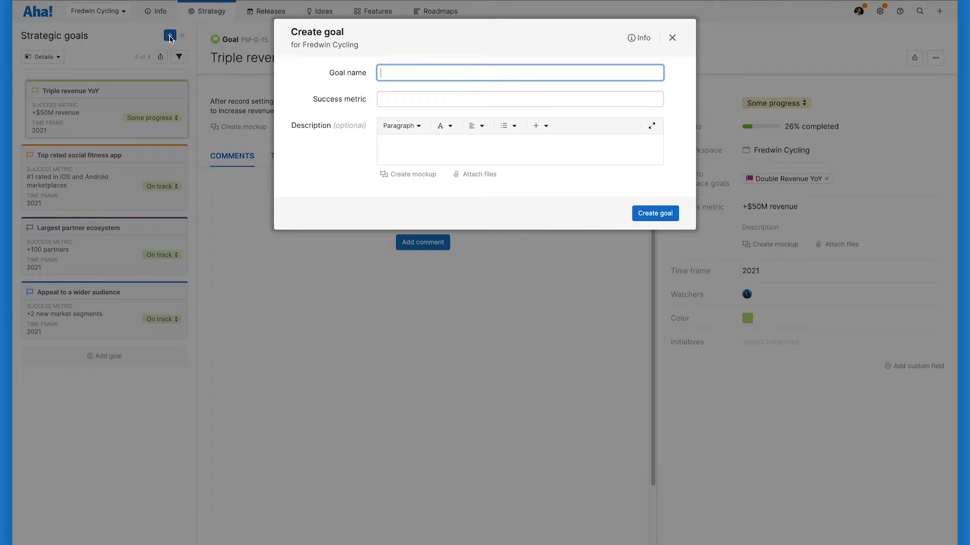
pyautogui.write('International expansion')
pyautogui.press('Tab')
pyautogui.write('+5 new global markets')
pyautogui.press('Tab')
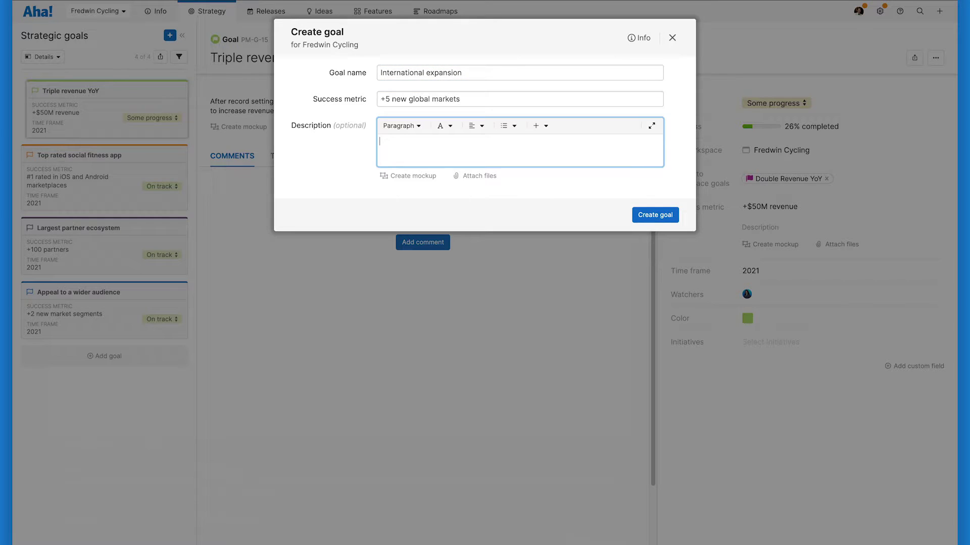
pyautogui.write('This international market shows high potential for growth. We plan to make significant investments to establish our footprint here by introducing our apps and products to 5 new global markets.')
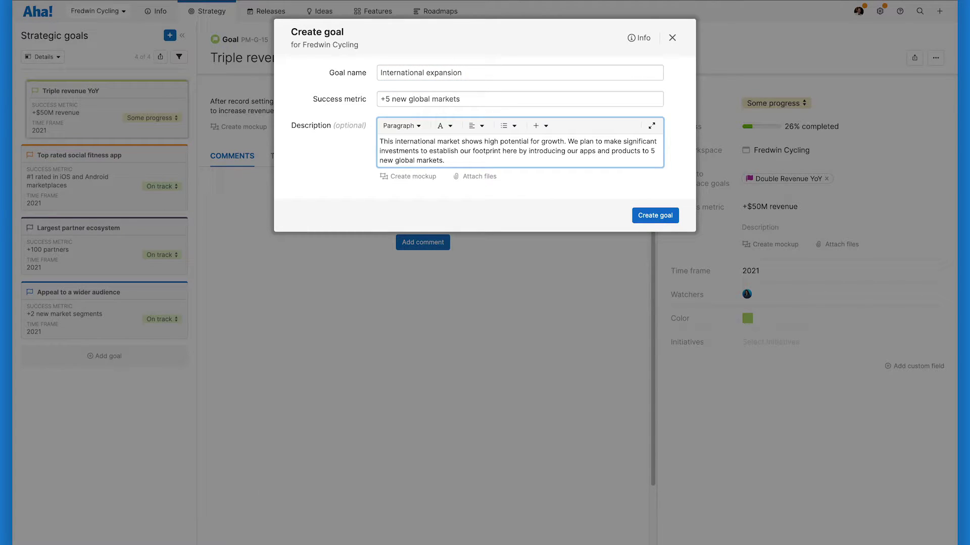
# Create the goal and set its time frame to 2021.
pyautogui.click(641, 216)
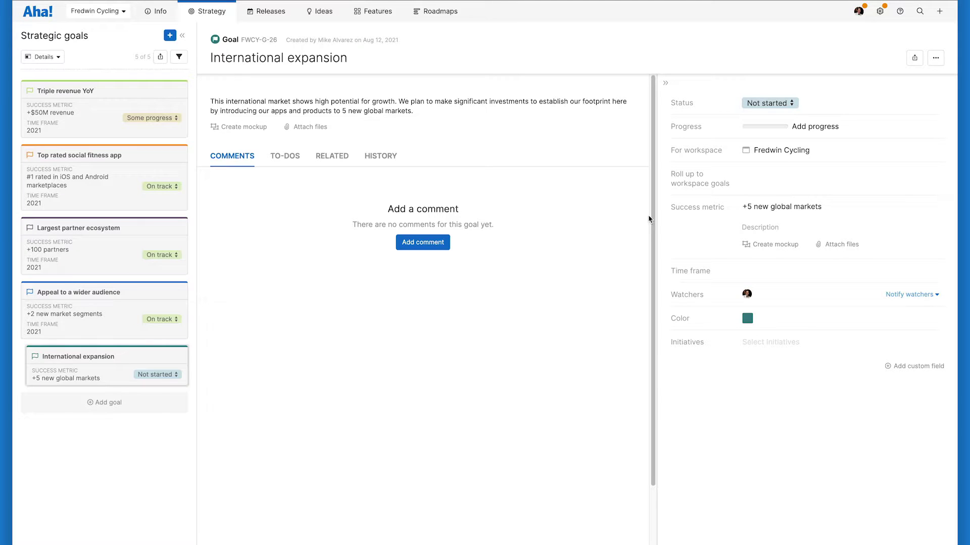
pyautogui.click(770, 270)
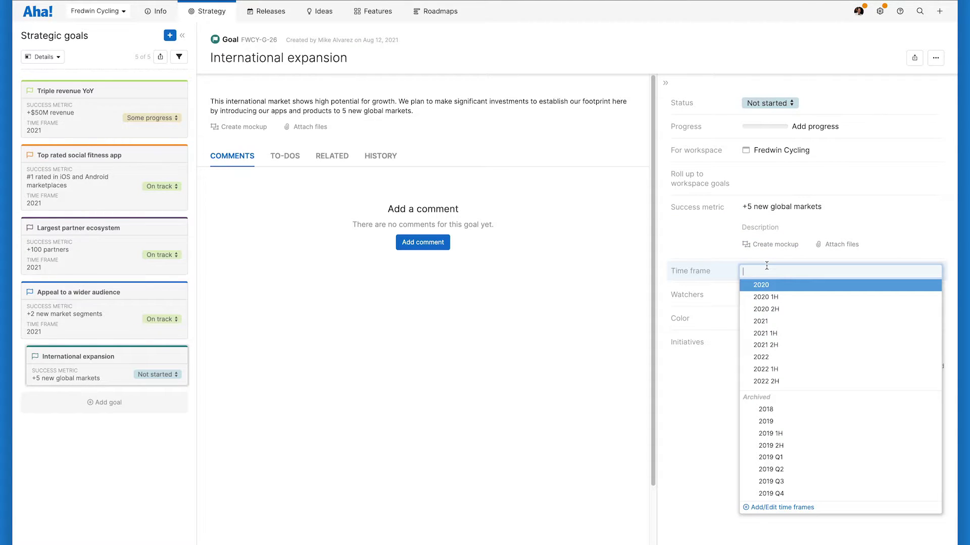
pyautogui.click(788, 321)
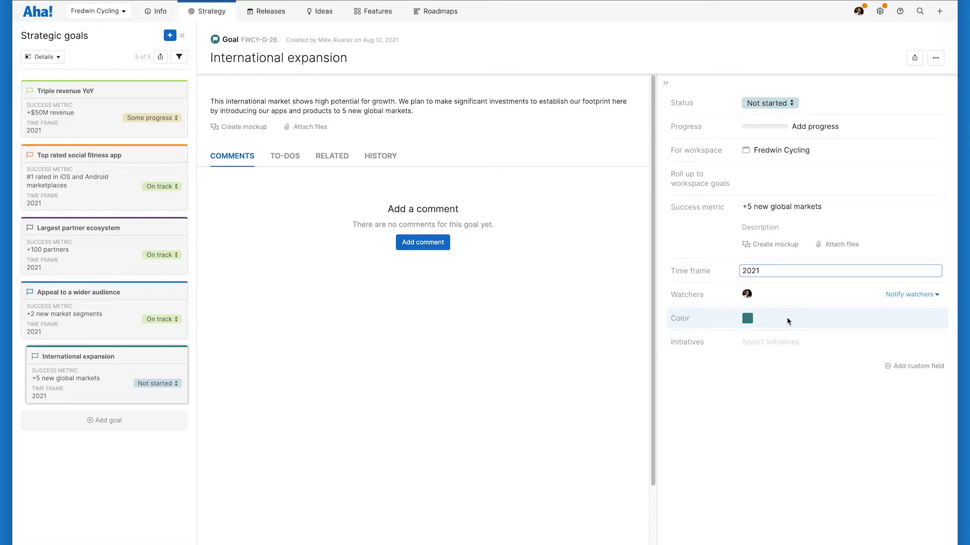
# Roll International expansion up to '#1 in social fitness software' and view its related records.
pyautogui.click(778, 188)
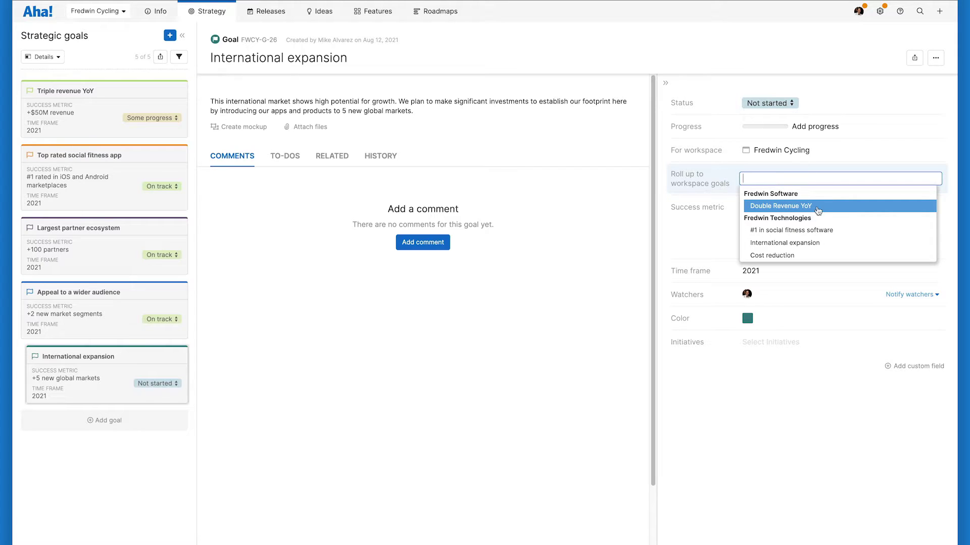
pyautogui.click(837, 230)
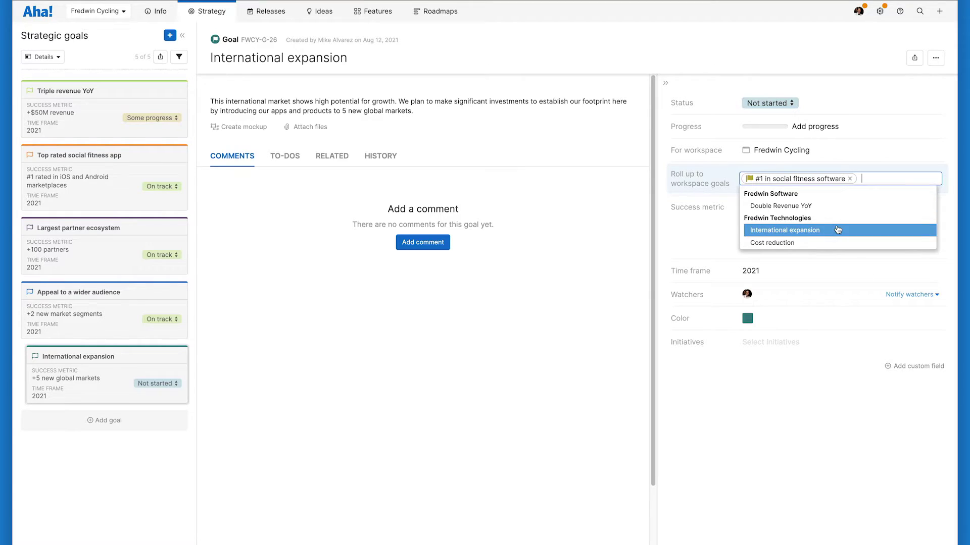
pyautogui.click(706, 236)
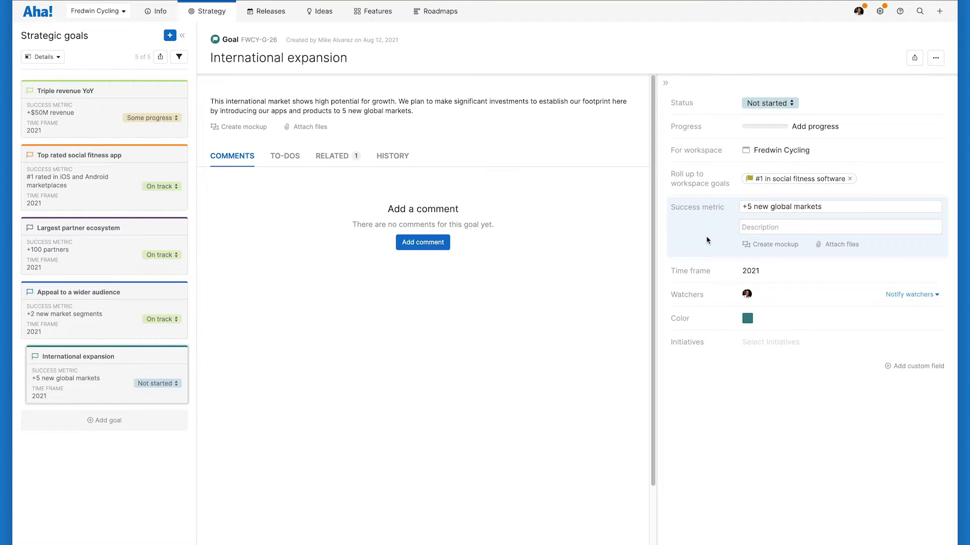
pyautogui.click(581, 223)
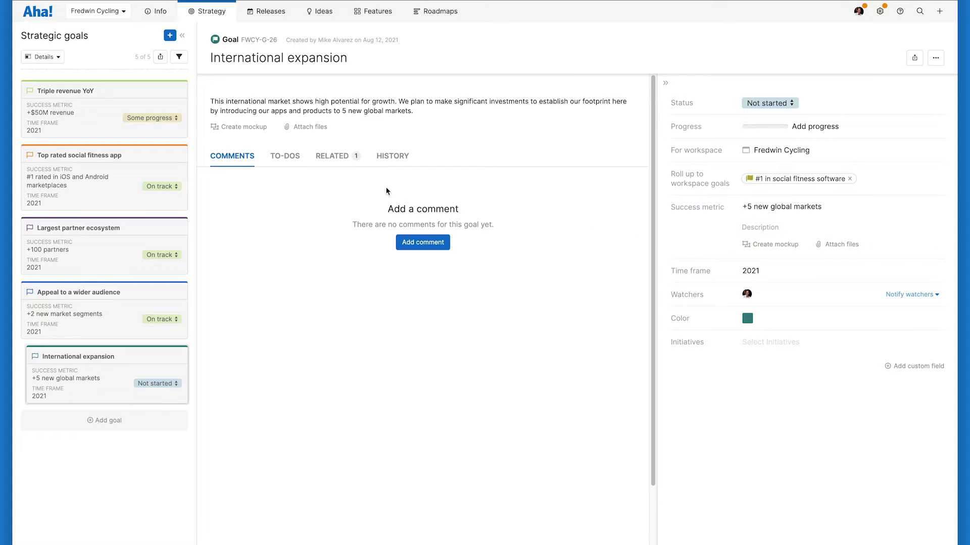
pyautogui.click(338, 163)
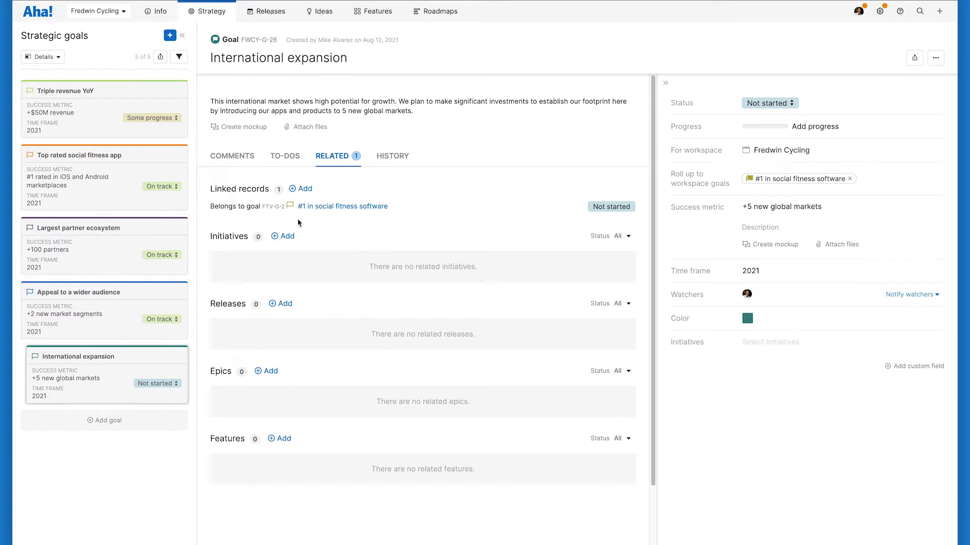
# Link the Localize into global markets initiative, two releases, and the Marketplace store and User experience epics.
pyautogui.click(287, 237)
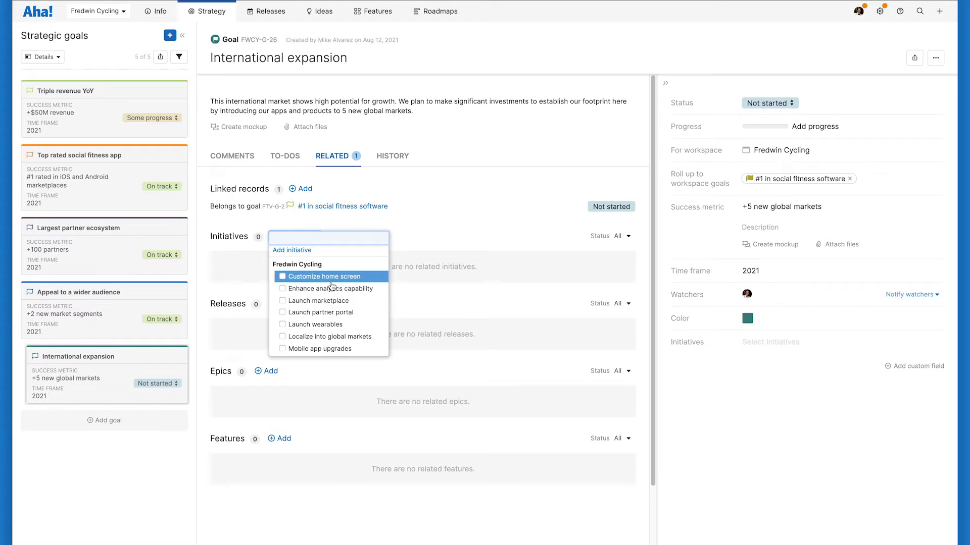
pyautogui.click(359, 337)
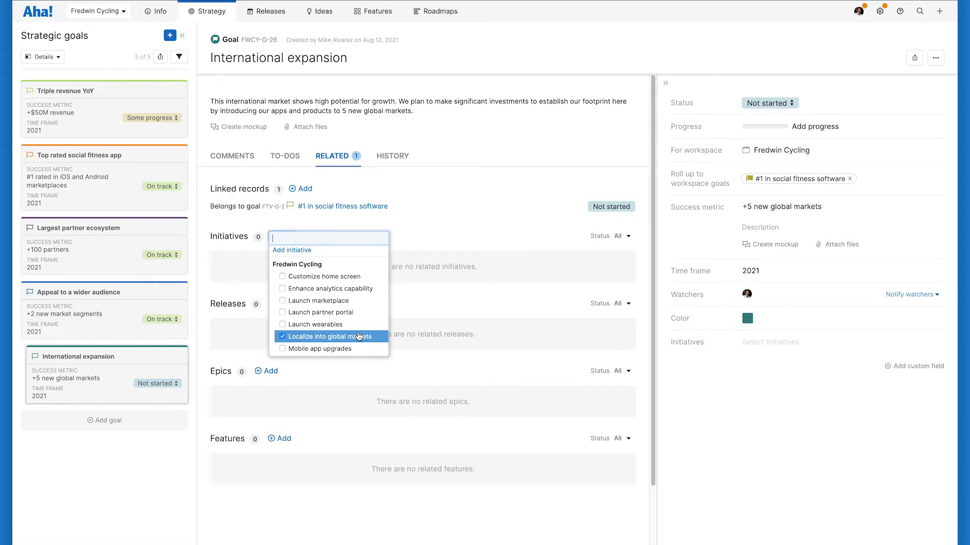
pyautogui.click(432, 211)
pyautogui.click(286, 320)
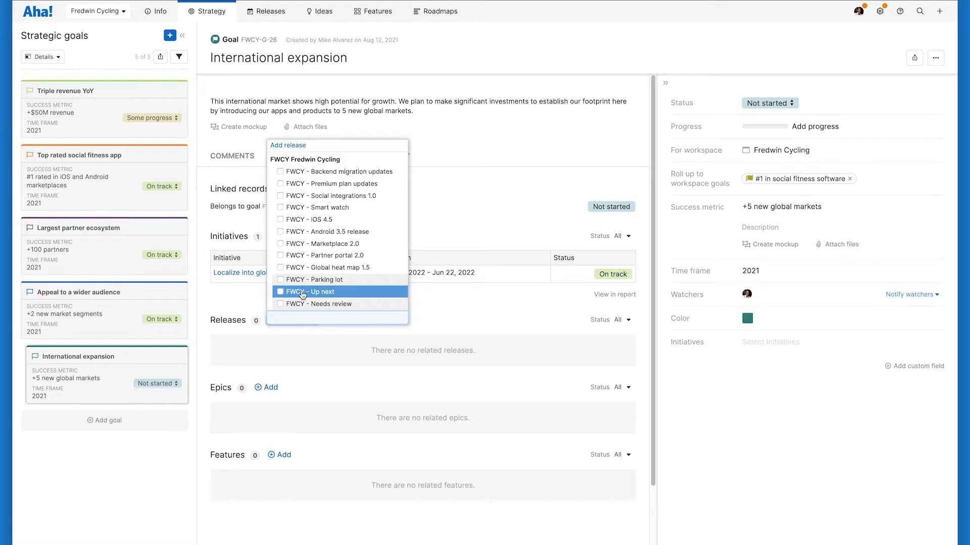
pyautogui.click(396, 255)
pyautogui.click(422, 295)
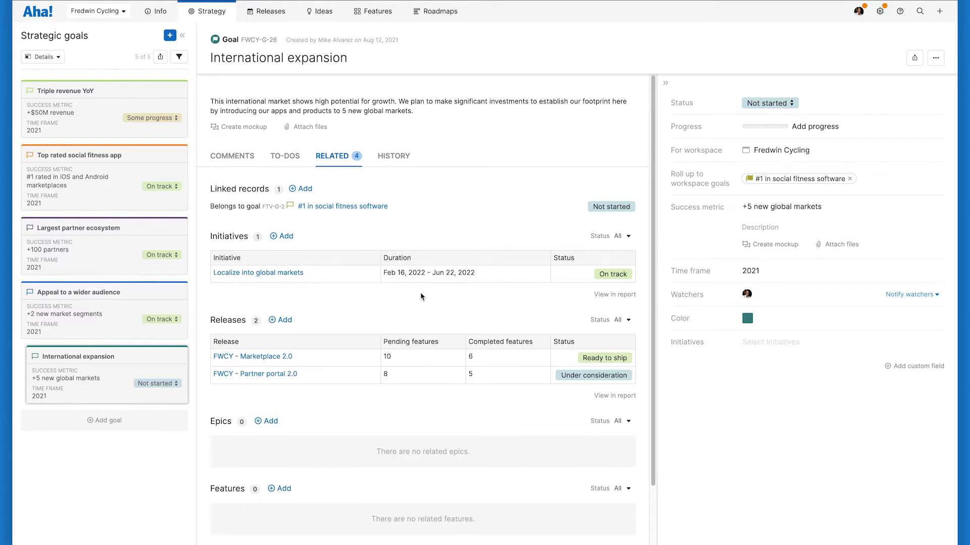
pyautogui.click(271, 421)
pyautogui.click(313, 381)
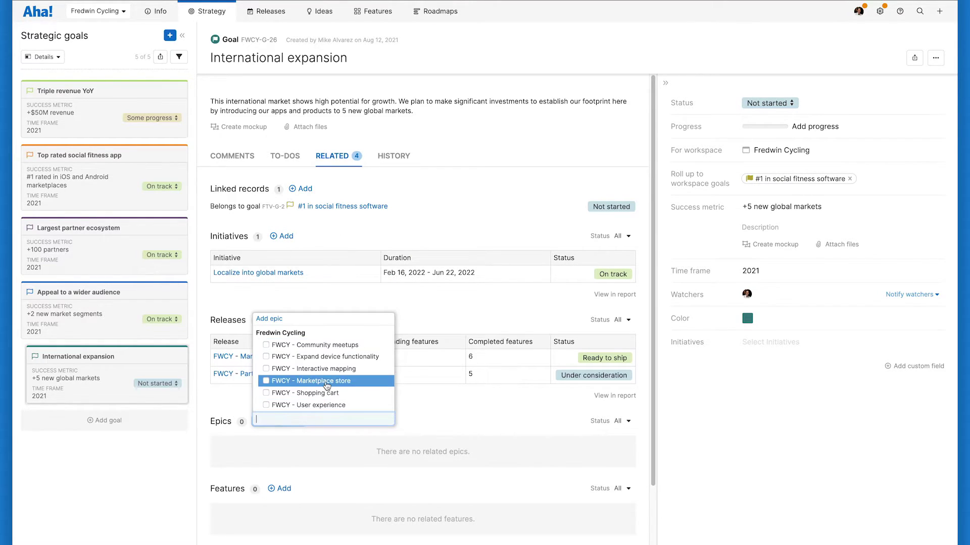
pyautogui.click(321, 405)
pyautogui.click(425, 405)
# Link features Send as a gift, Payment options, Special offers, Partner events, Partner profile, Featured partner of the month.
pyautogui.scroll(-2, 424, 404)
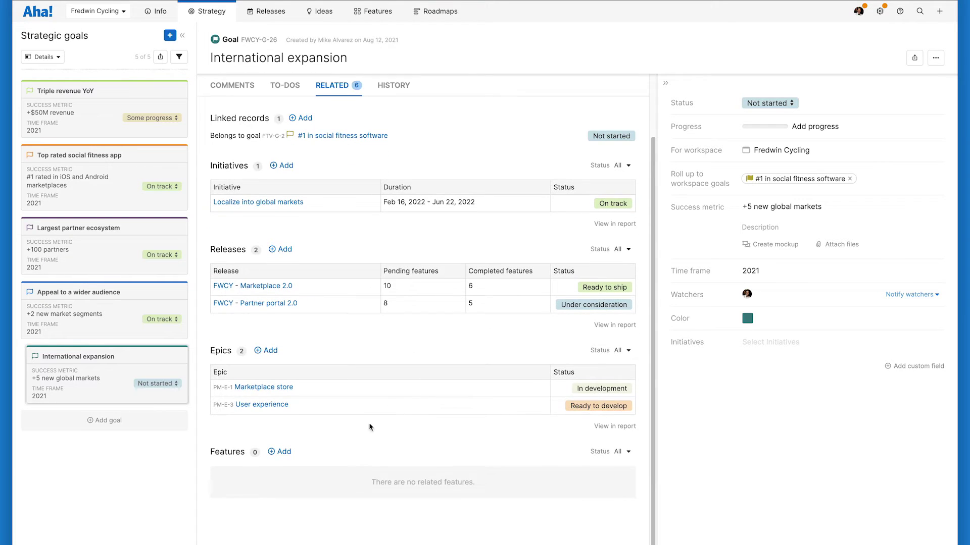
pyautogui.click(284, 451)
pyautogui.scroll(-10, 389, 343)
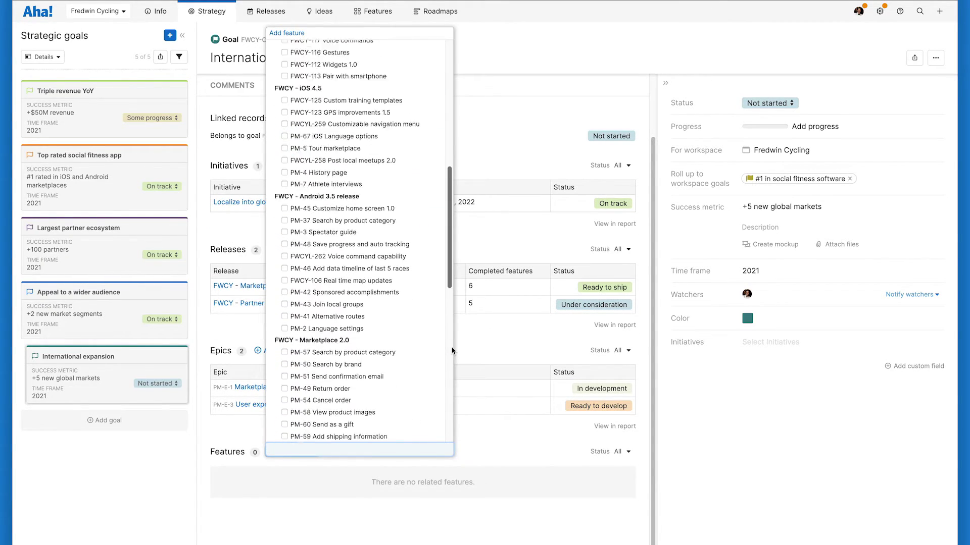
pyautogui.click(384, 253)
pyautogui.click(389, 313)
pyautogui.click(389, 361)
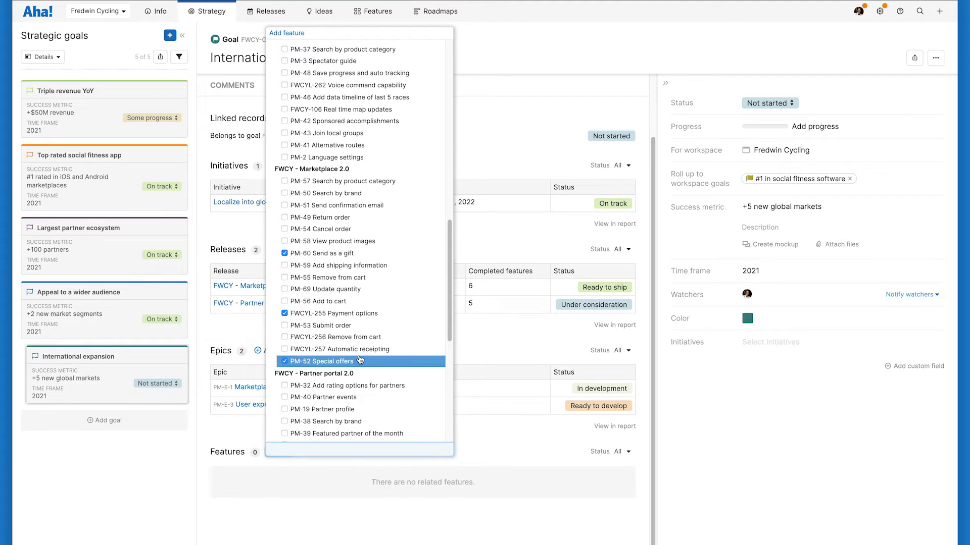
pyautogui.scroll(-3, 389, 361)
pyautogui.click(353, 263)
pyautogui.click(363, 276)
pyautogui.click(354, 300)
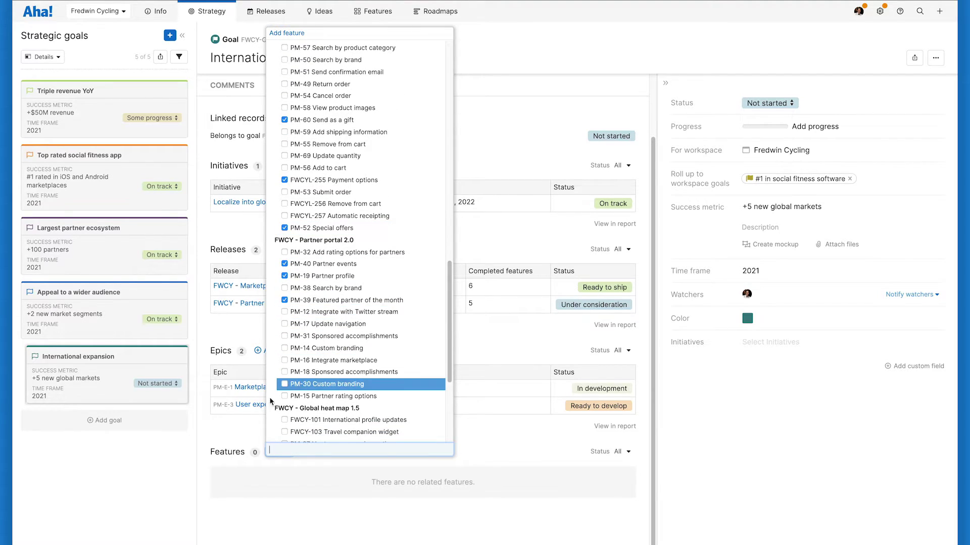
pyautogui.click(240, 425)
pyautogui.scroll(-2, 241, 425)
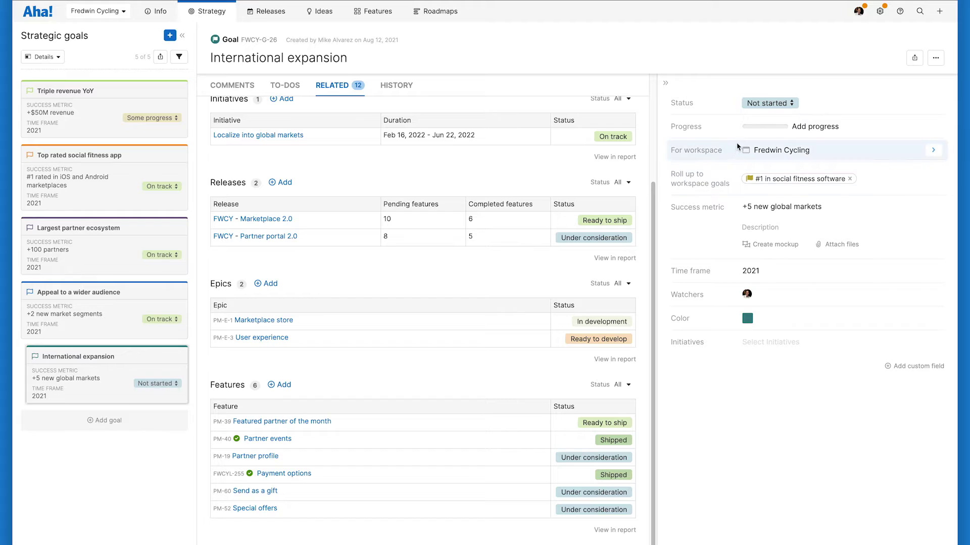
# Set the goal status to On track and calculate progress from linked features, now 63%.
pyautogui.click(757, 106)
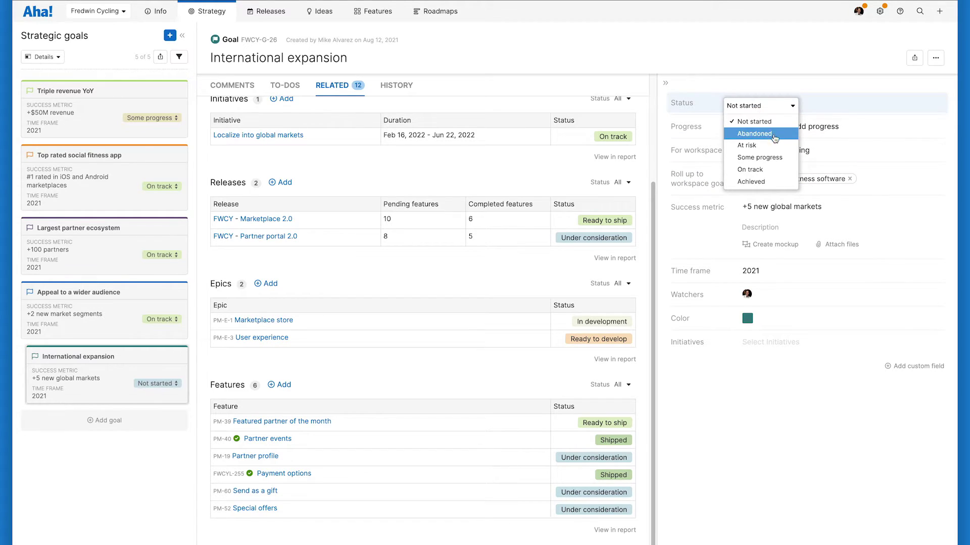
pyautogui.click(785, 169)
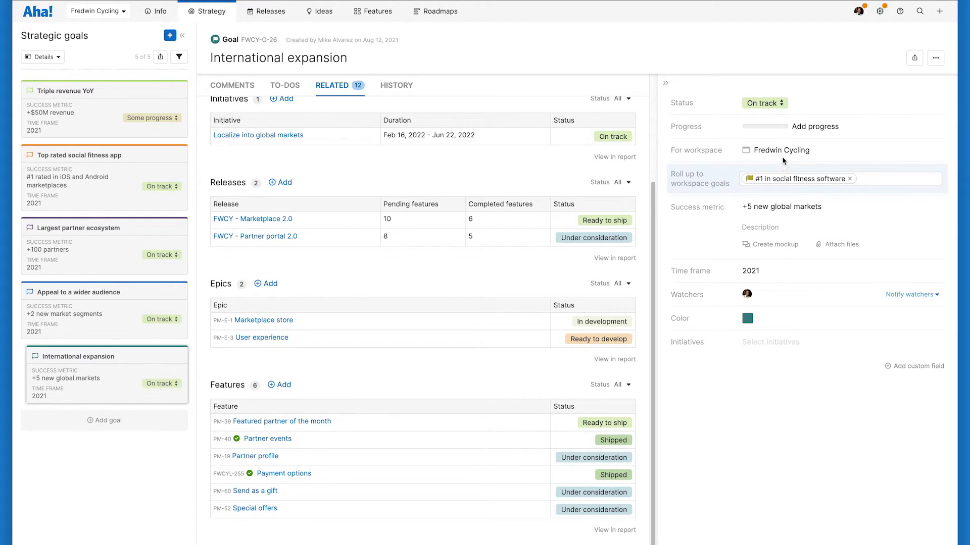
pyautogui.click(764, 125)
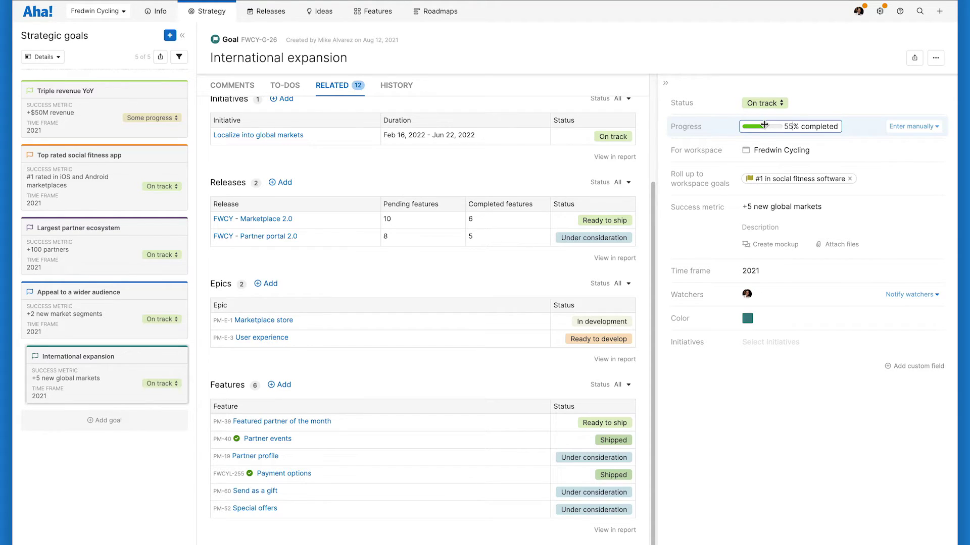
pyautogui.click(919, 128)
pyautogui.click(899, 193)
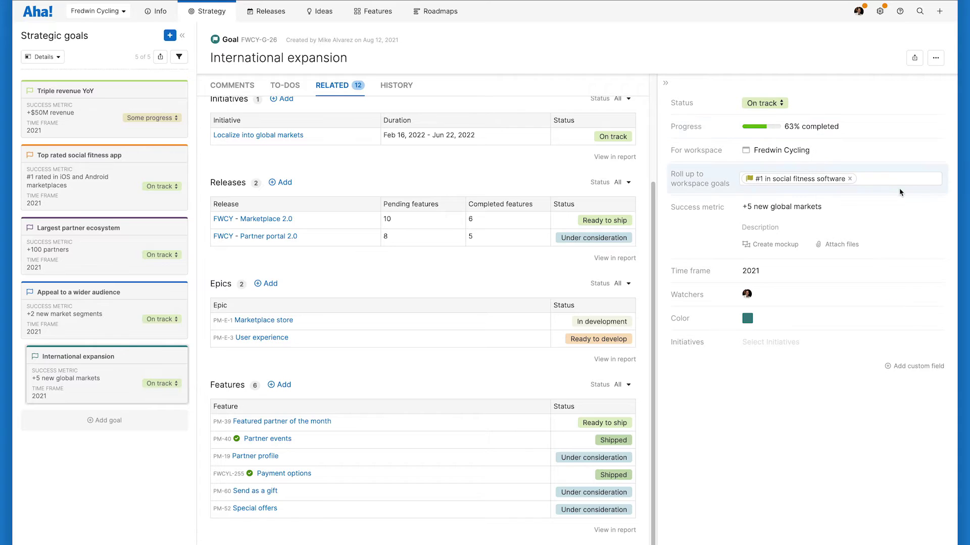
# Start a to-do named 'Review goal — International expansion' with the action-requested checklist as description.
pyautogui.click(295, 91)
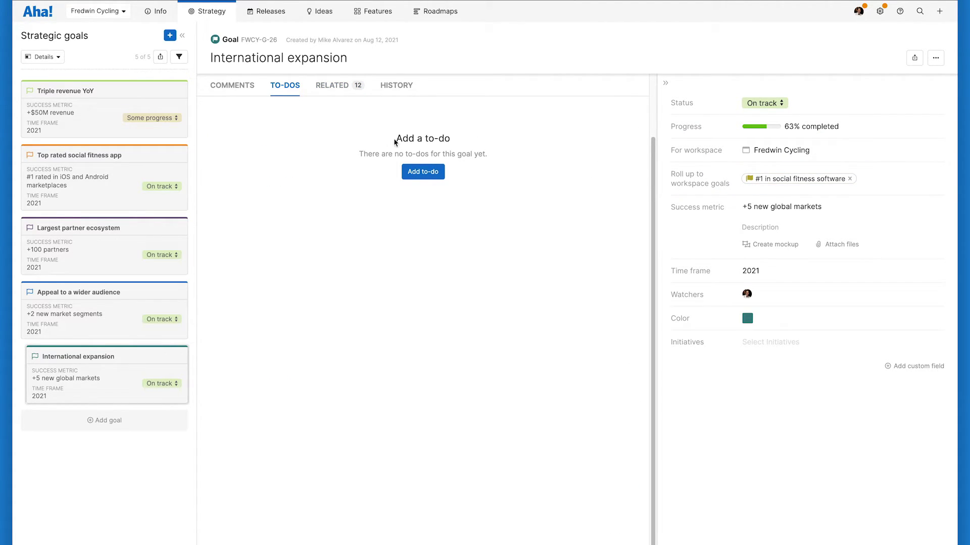
pyautogui.click(430, 174)
pyautogui.write('Review goal — International expansion')
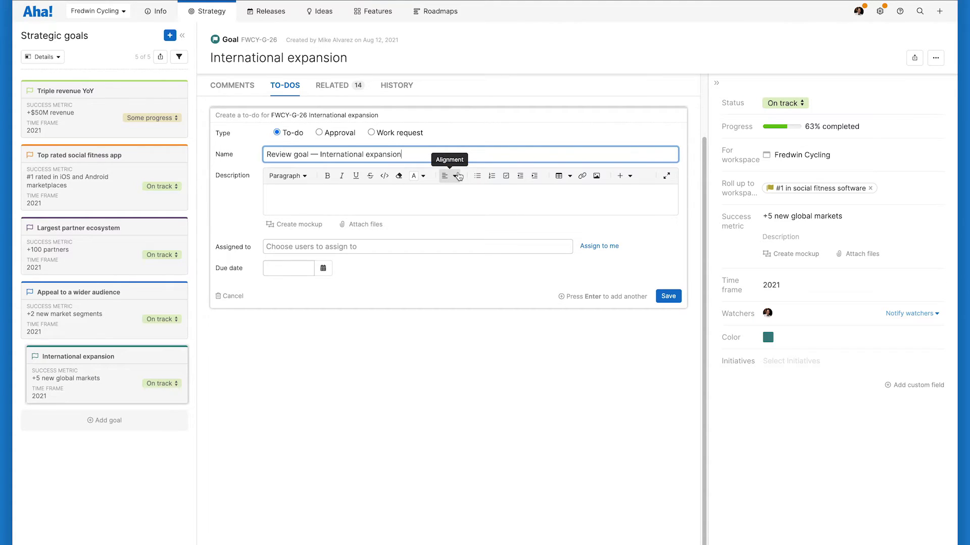
pyautogui.press('Tab')
pyautogui.write('Action requested\tReview status of Goal FWCY-G-26 and related work. Check in with stakeholders to confirm work delivery dates. Add related work and update progress. Notify team of any changes.')
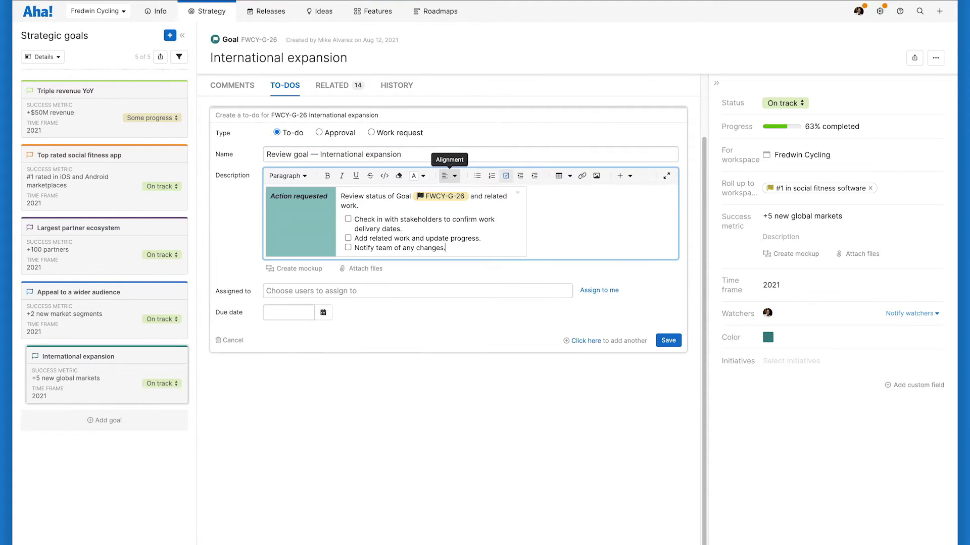
# Assign the to-do to myself, set its due date to October 29, 2021, and save it.
pyautogui.click(588, 293)
pyautogui.click(323, 312)
pyautogui.click(373, 332)
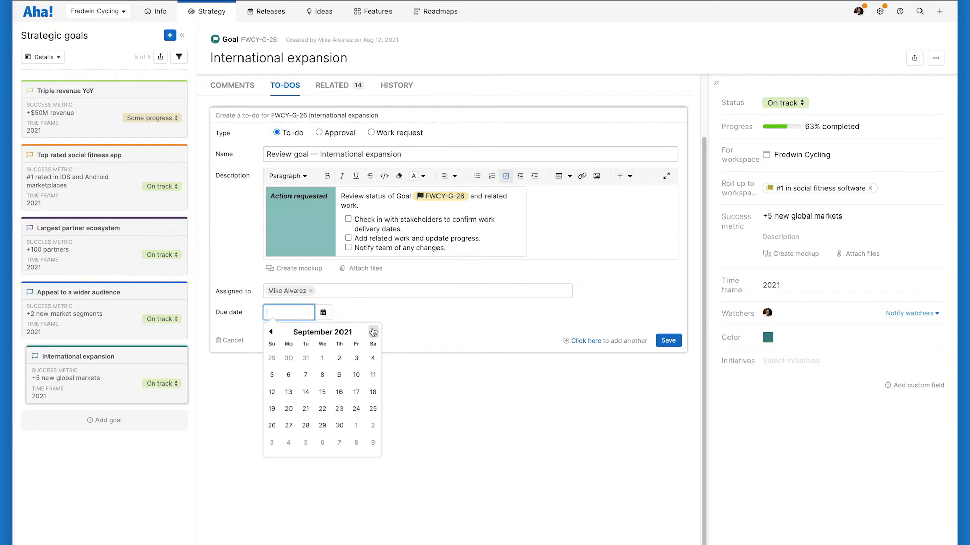
pyautogui.click(373, 332)
pyautogui.click(356, 426)
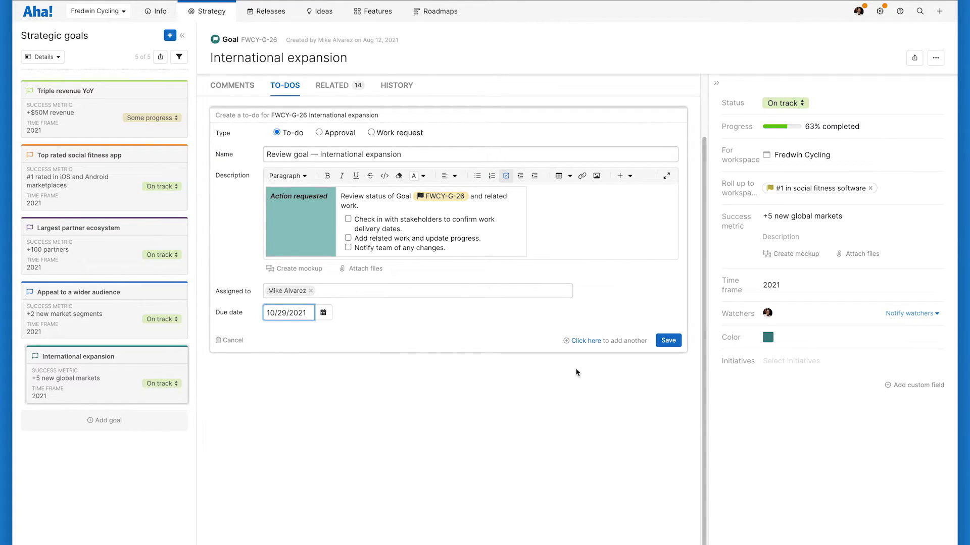
pyautogui.click(667, 341)
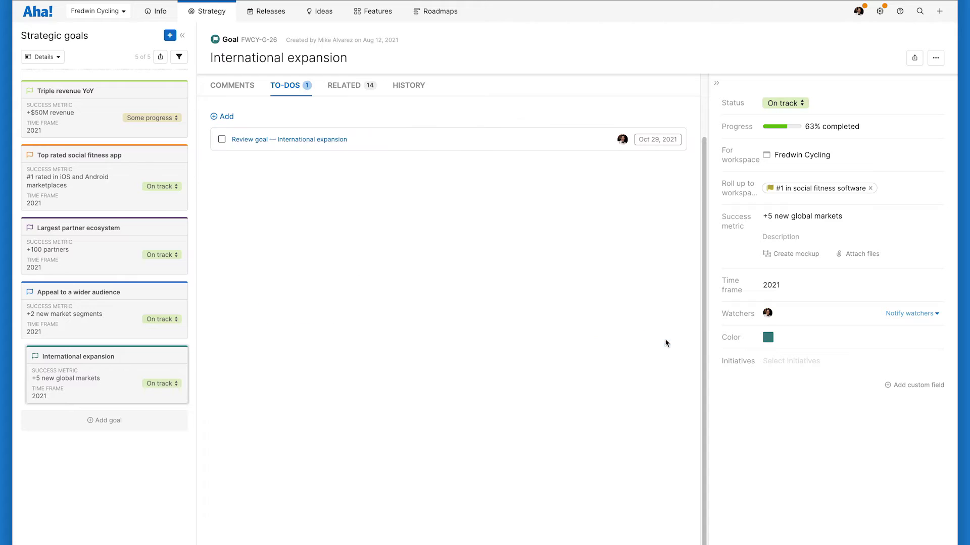
pyautogui.click(311, 141)
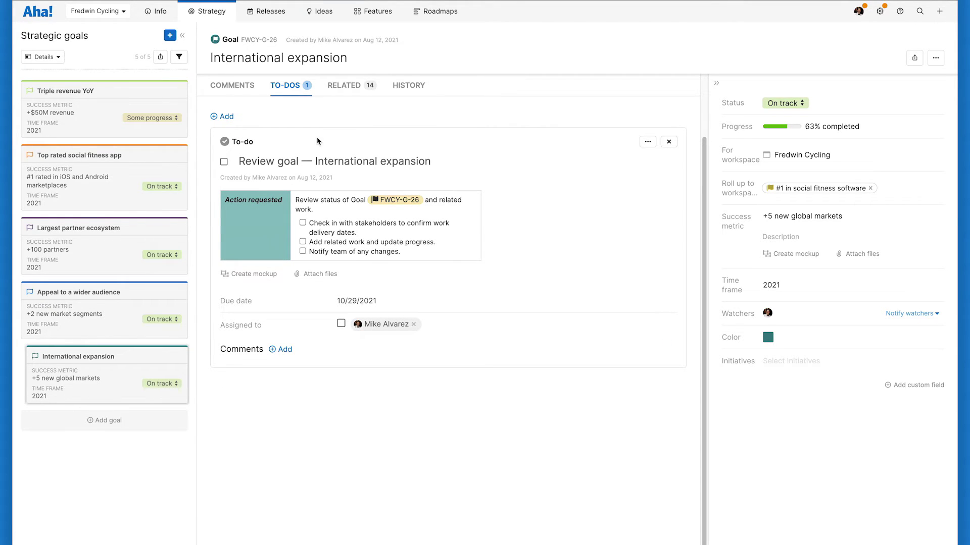
pyautogui.moveTo(437, 13)
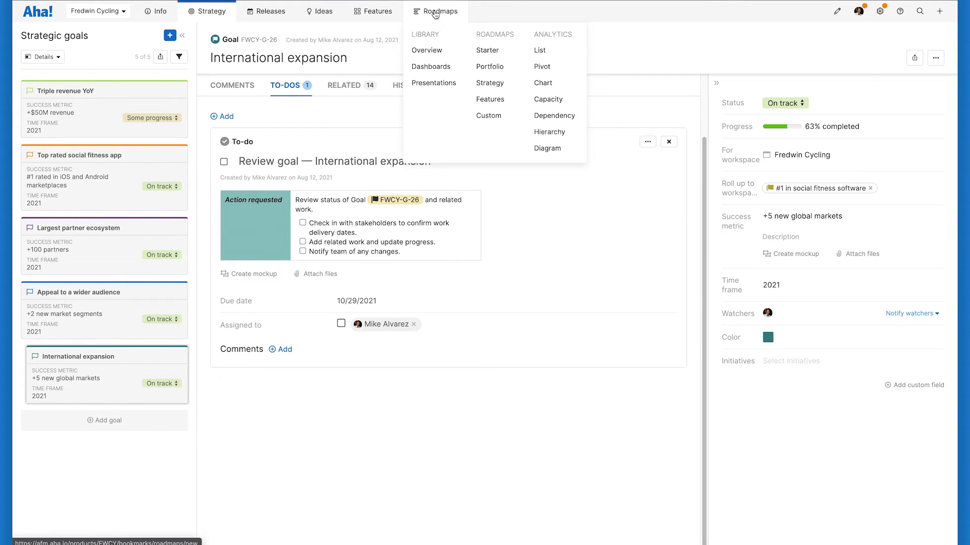
# Open the Business goals and initiatives roadmap and the International expansion goal's details.
pyautogui.click(510, 114)
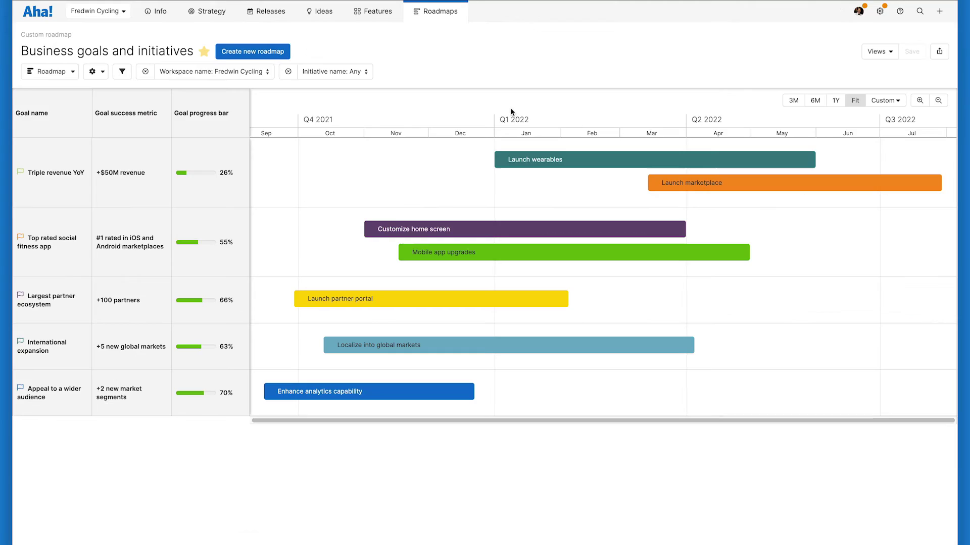
pyautogui.click(59, 346)
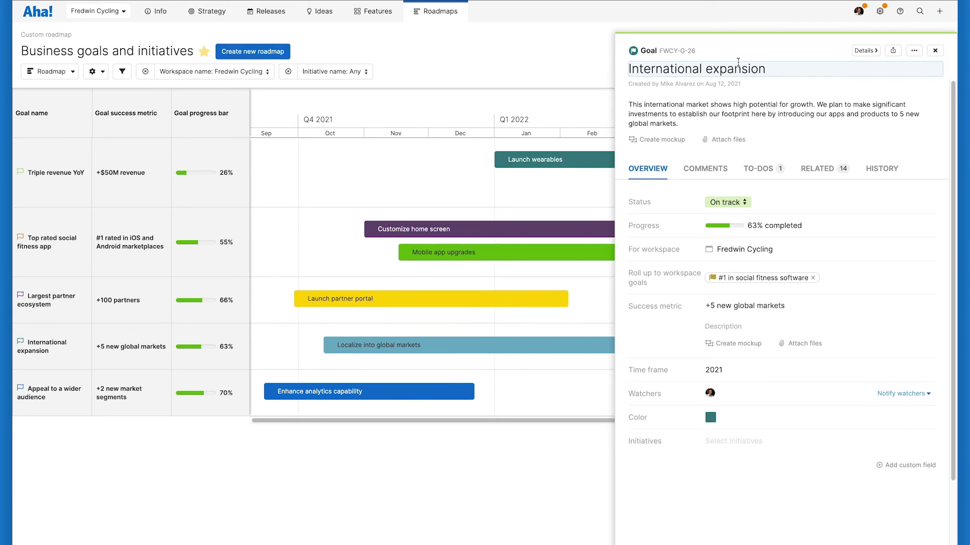
# Open the Get help from an expert request form from the help menu.
pyautogui.click(900, 14)
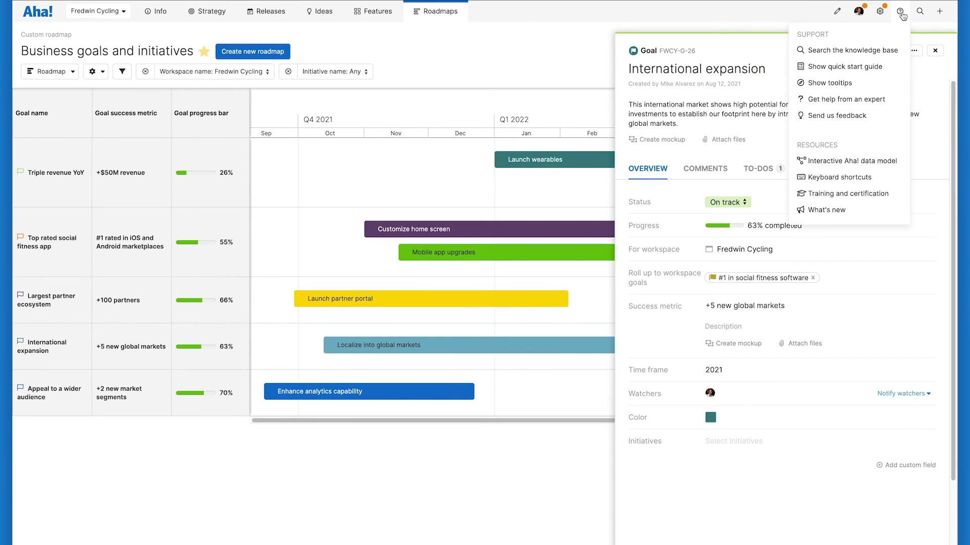
pyautogui.click(895, 98)
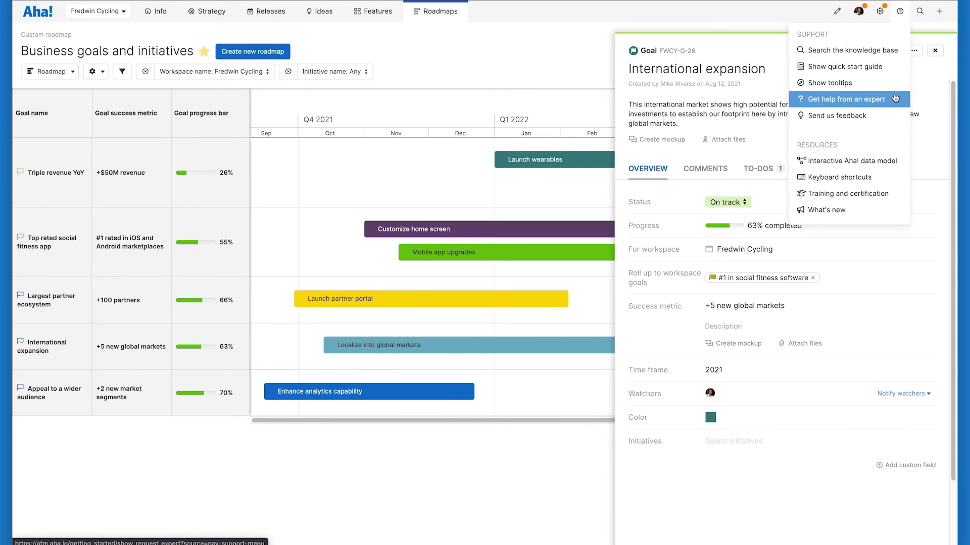